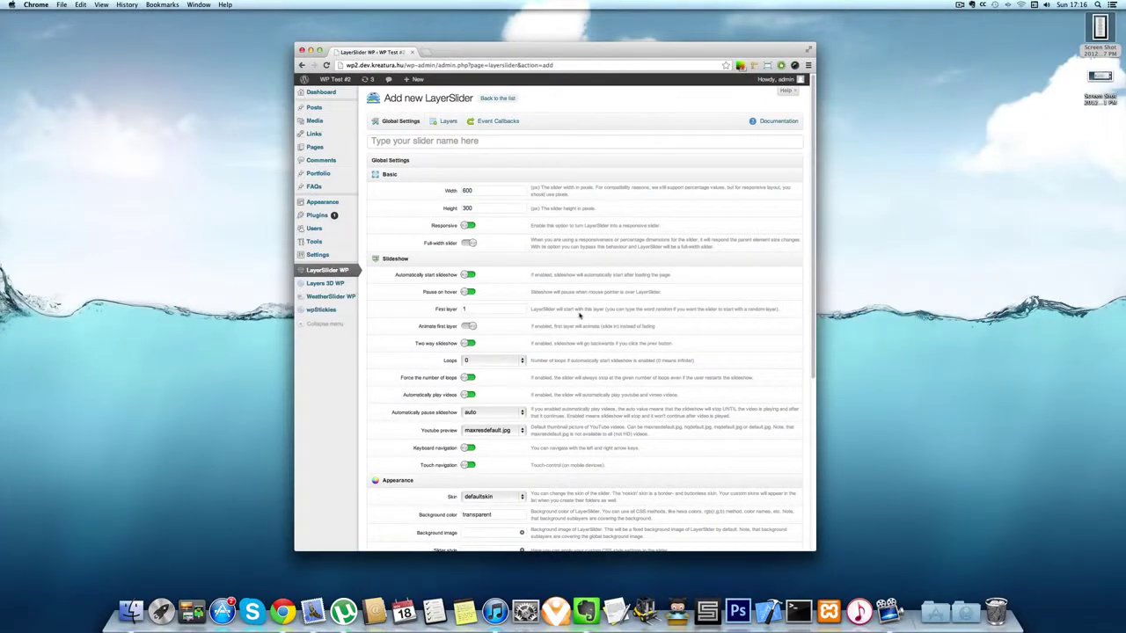
- Name the slider "Demo Slider", set its width to 960 pixels and enter a new height
text(Demo Slider)
key(Tab)
text(960)
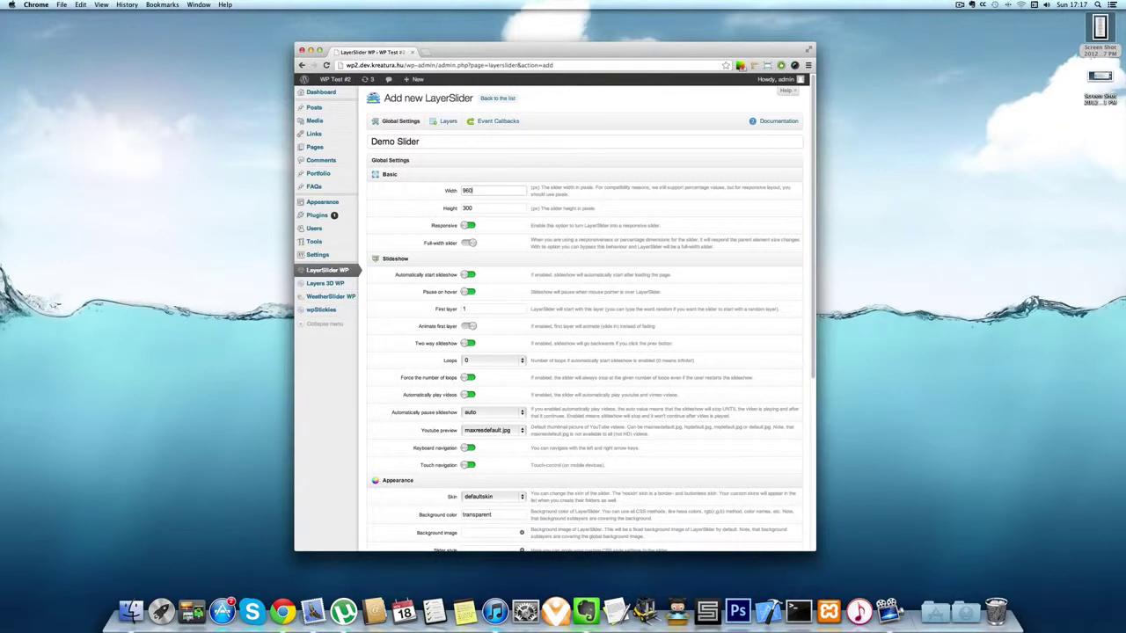
key(Tab)
text(48)
- Give Layer #1 a background by inserting the blue underwater image from the media library
click(450, 121)
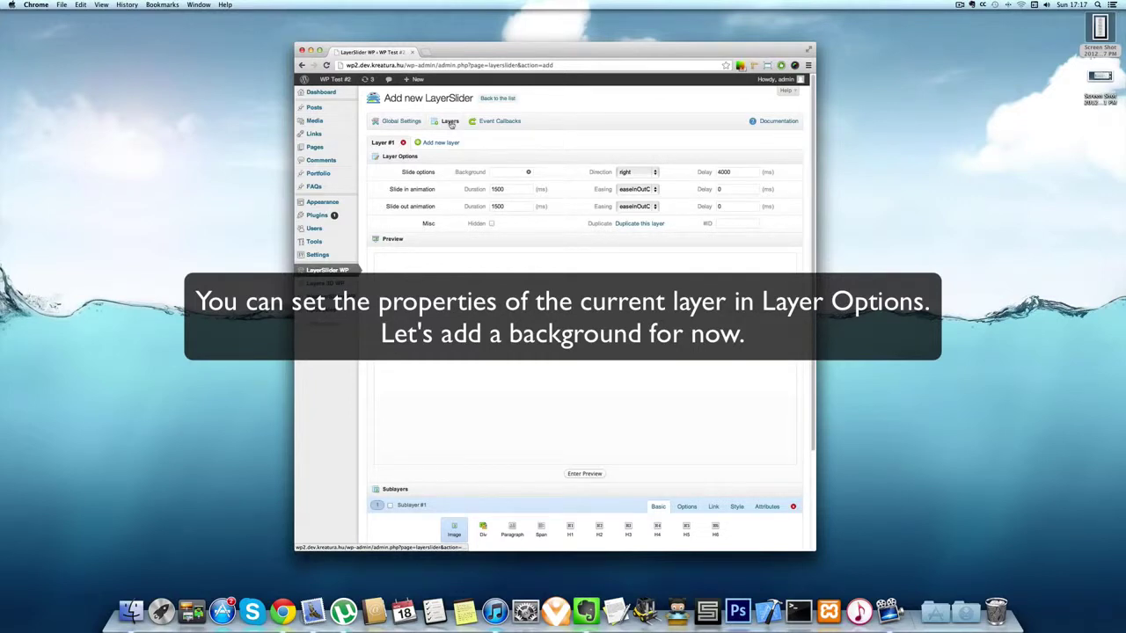
click(508, 172)
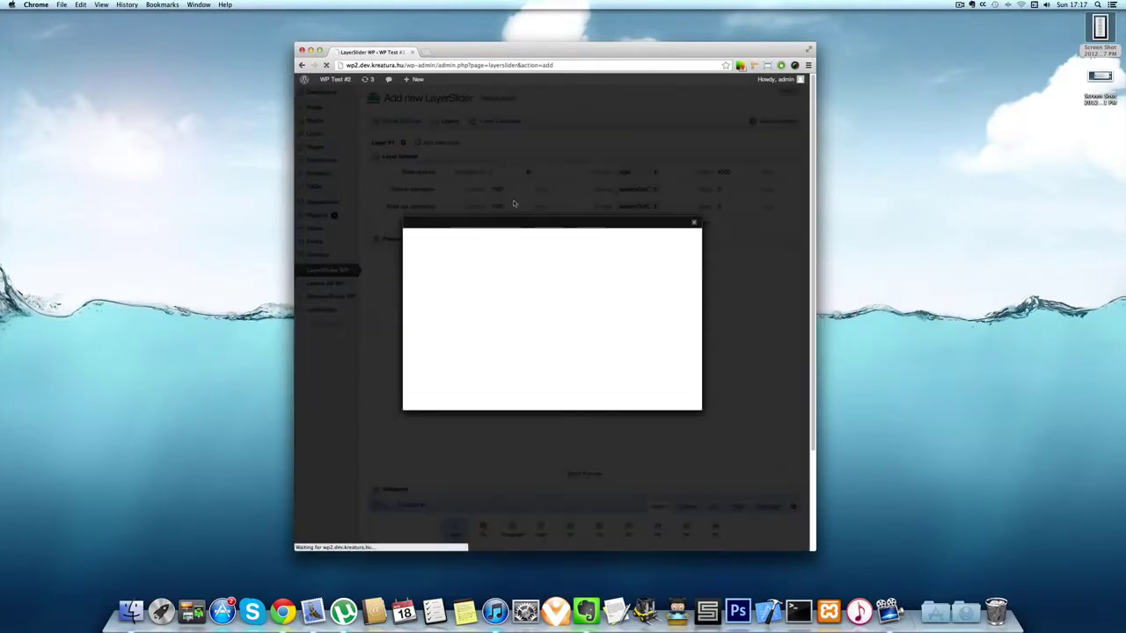
click(517, 239)
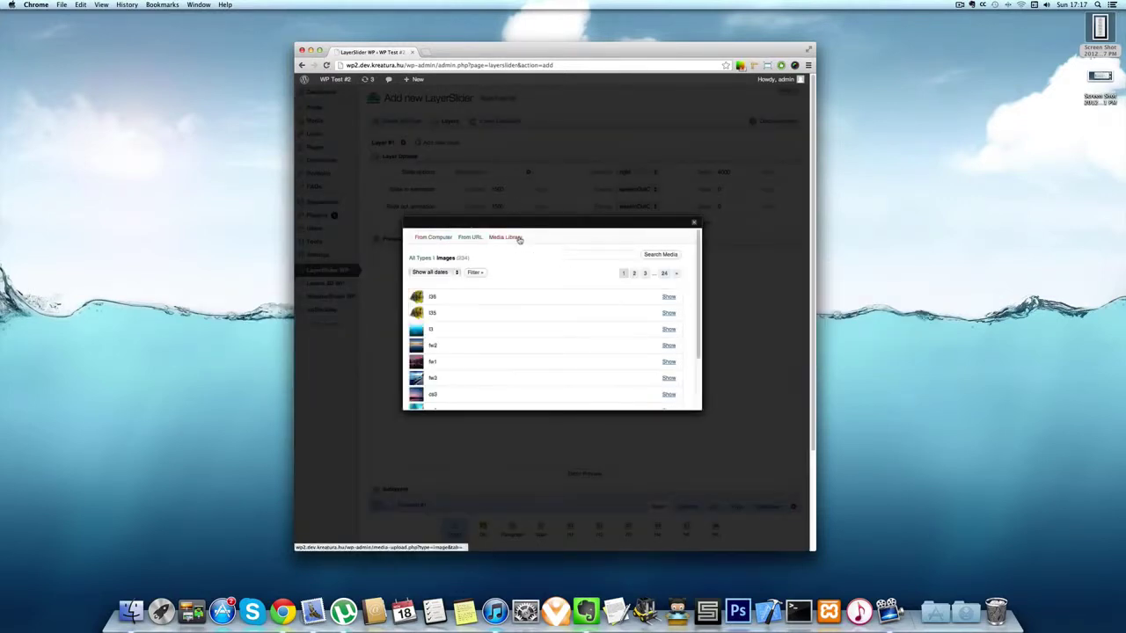
click(666, 329)
scroll(545, 352, down, 5)
click(498, 403)
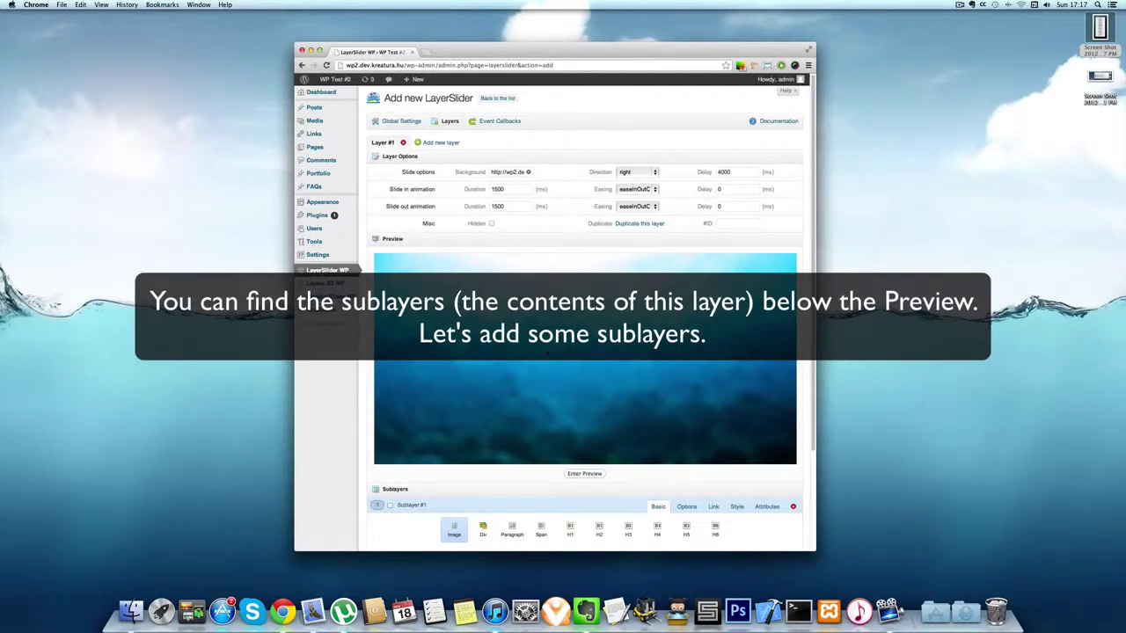
- Set Sublayer #1's image to the l35 fish picture from the media library and move it to the right of centre in the layer
scroll(547, 352, down, 5)
click(489, 437)
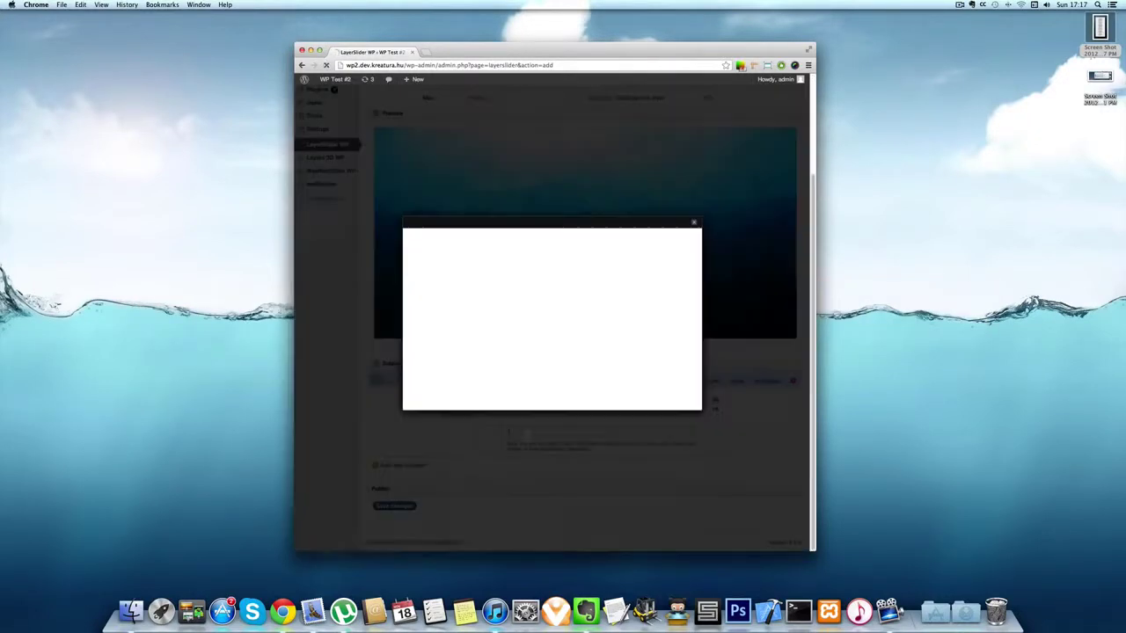
click(506, 237)
click(670, 313)
scroll(528, 334, down, 5)
click(498, 350)
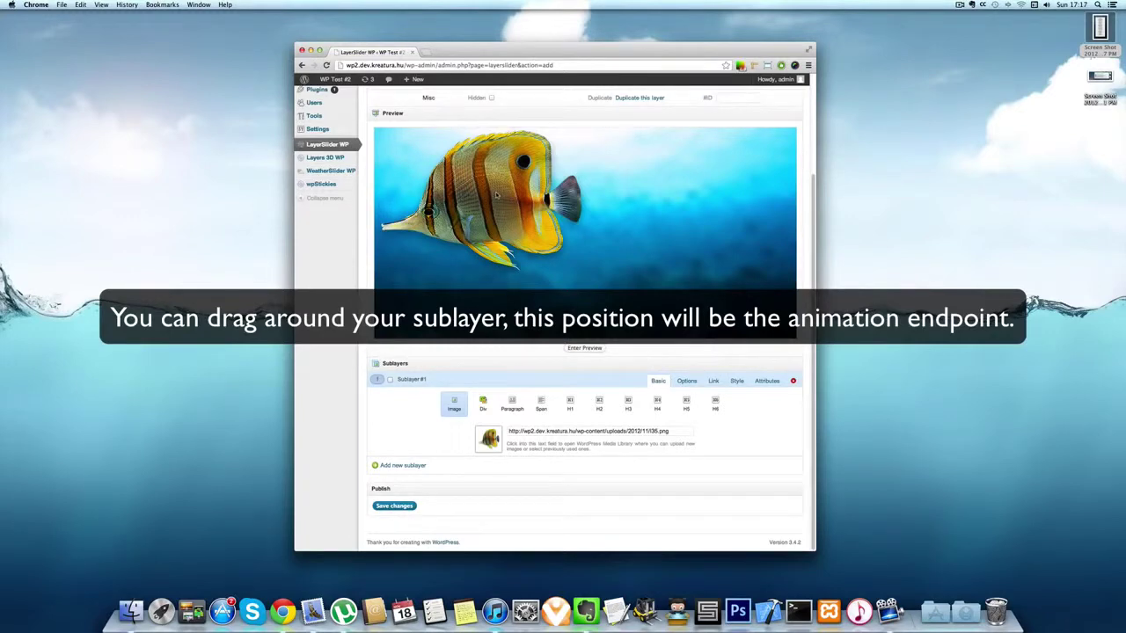
drag(496, 194, 633, 198)
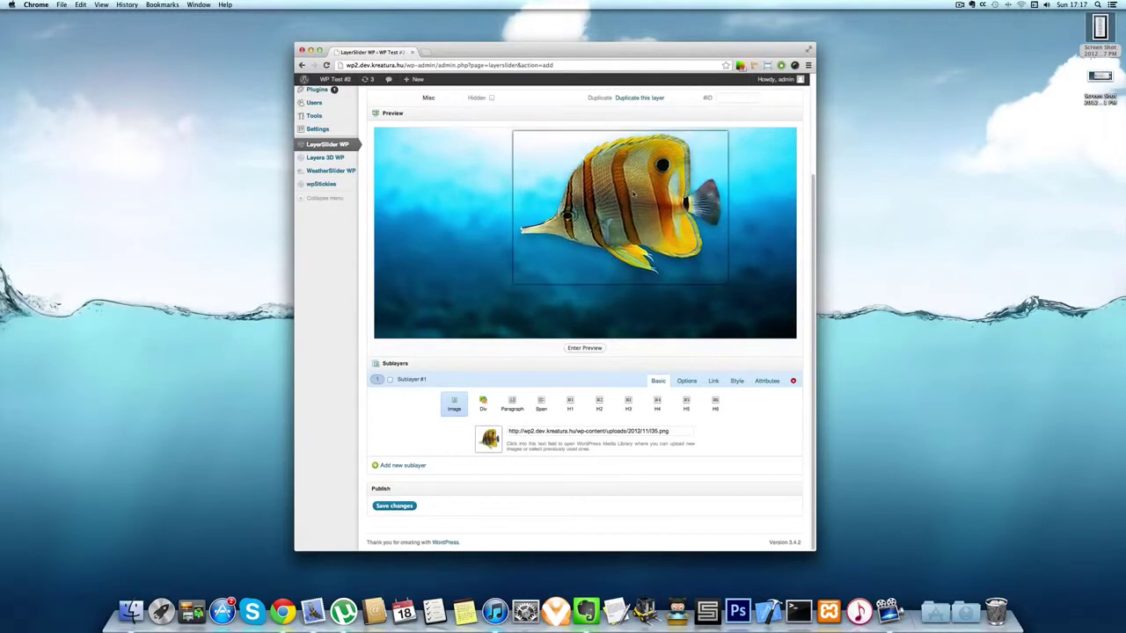
- Add a second sublayer with the l36 fish picture from the media library and preview the layer's animation
click(394, 466)
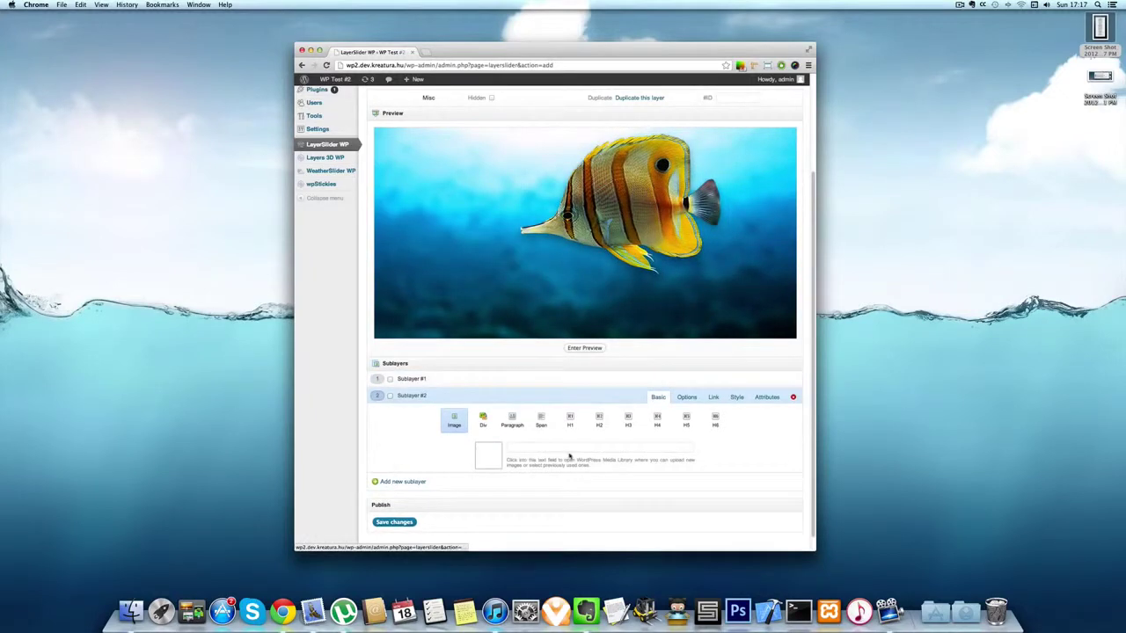
click(570, 454)
click(518, 238)
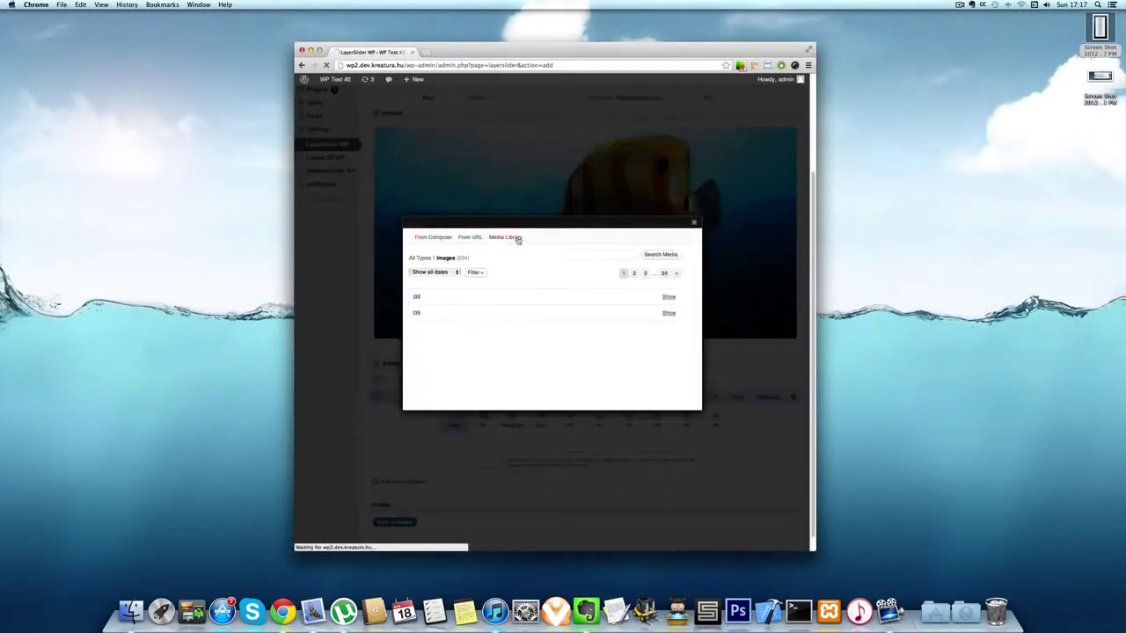
click(660, 298)
scroll(535, 313, down, 5)
click(498, 402)
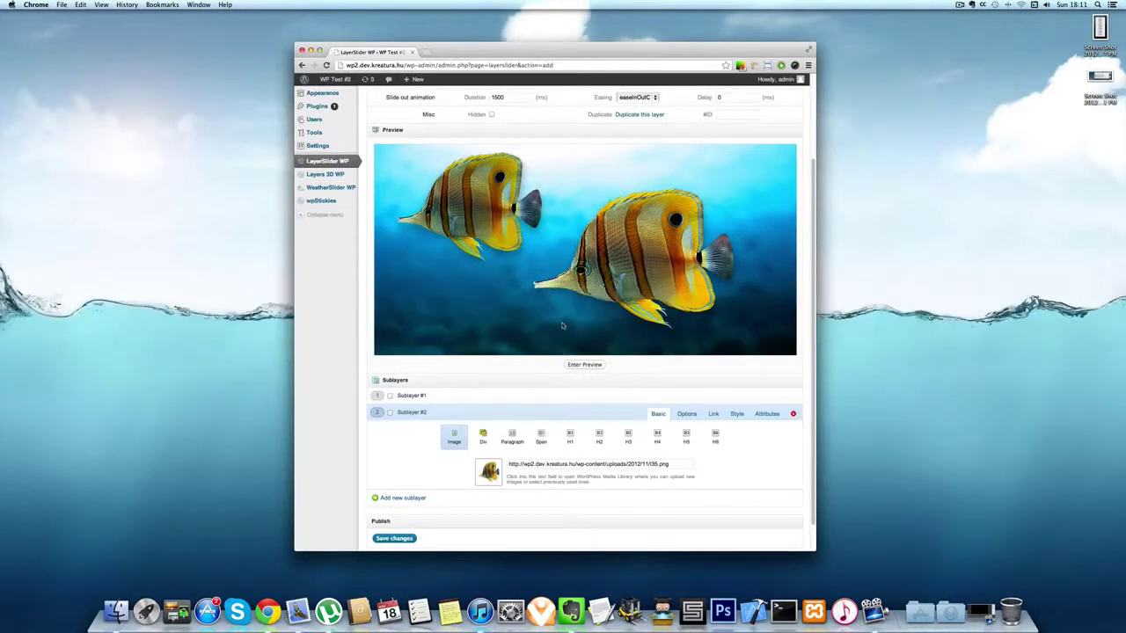
click(585, 365)
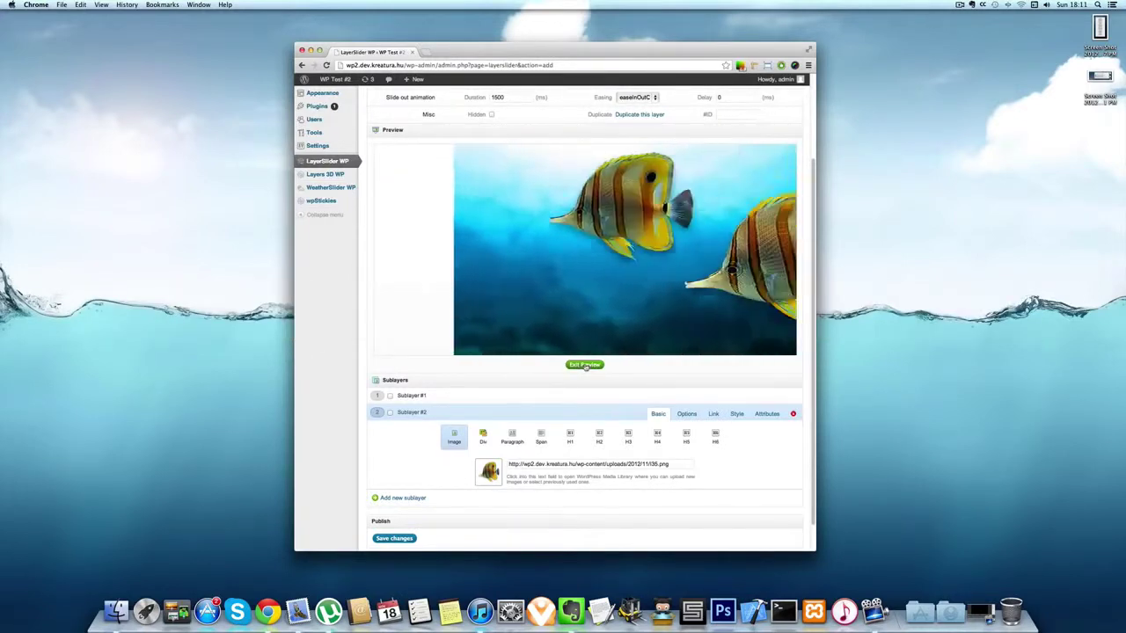
click(585, 365)
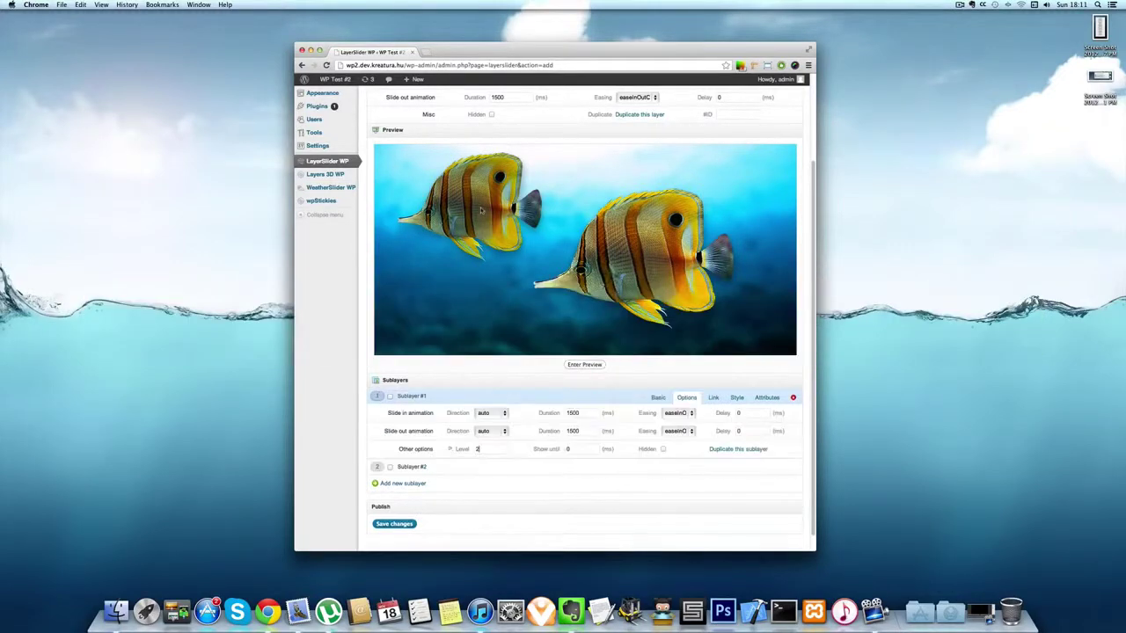
- Set Sublayer #1's parallax level to 15 and preview the effect
click(493, 448)
key(BackSpace)
text(15)
click(580, 364)
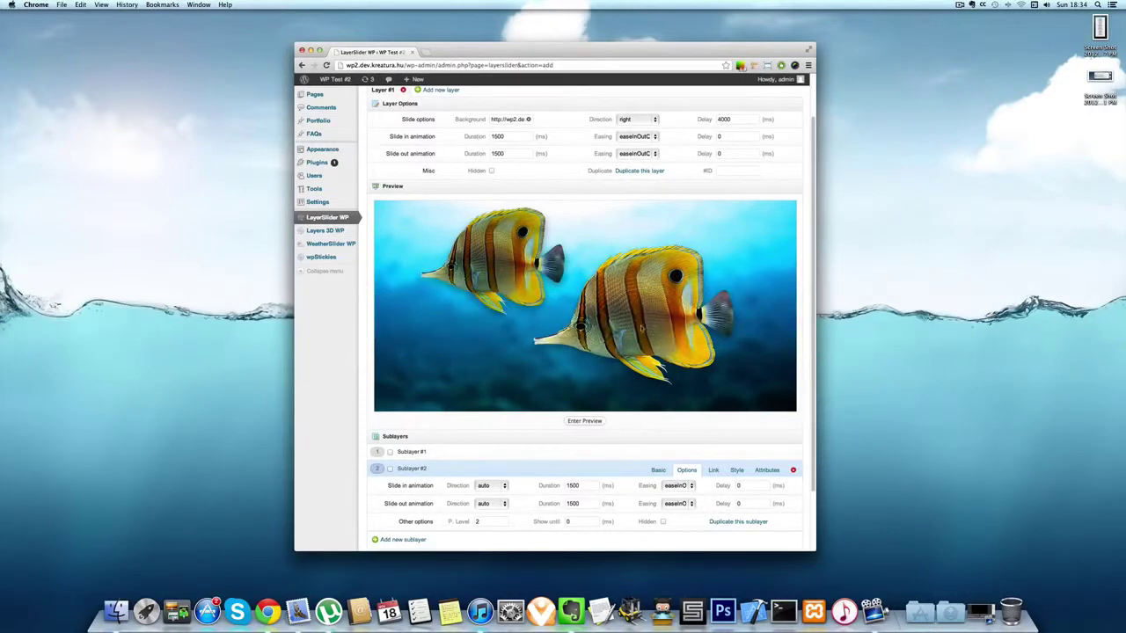
- Set the slide-in delay of both Sublayer #2 and Sublayer #1 to 1500 ms and preview the animation
double_click(744, 484)
text(1500)
click(737, 452)
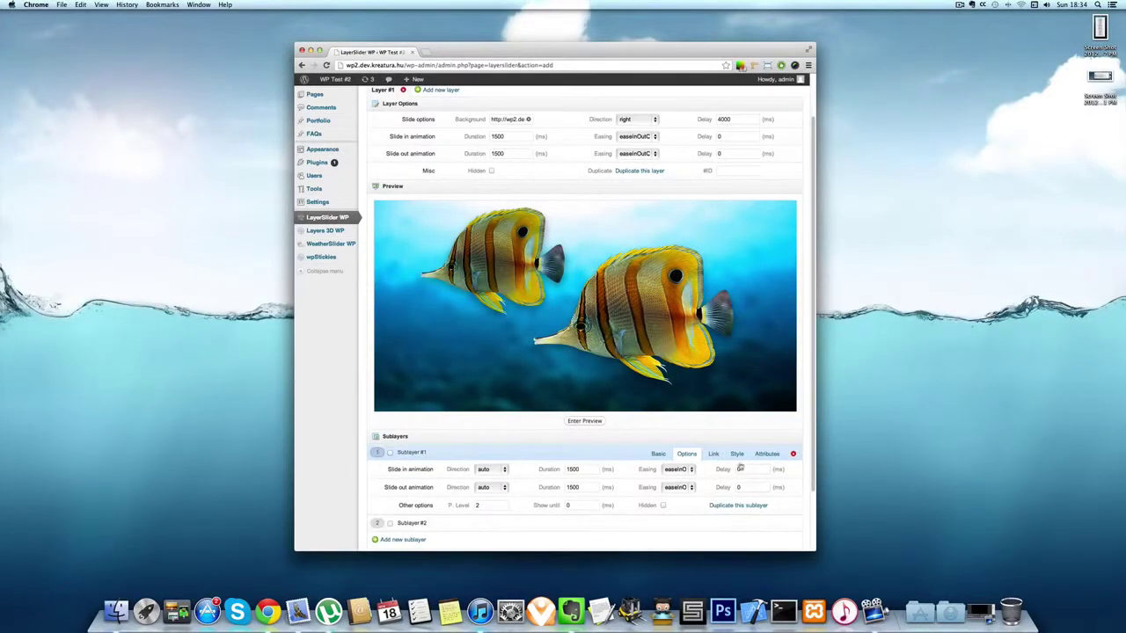
text(1500)
click(589, 420)
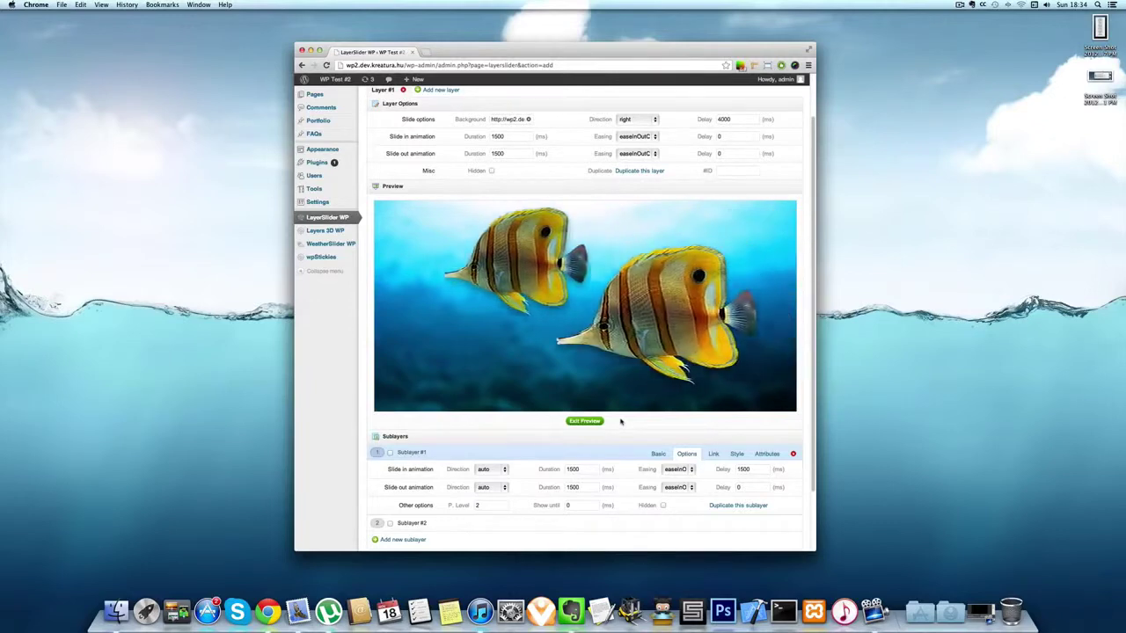
click(576, 421)
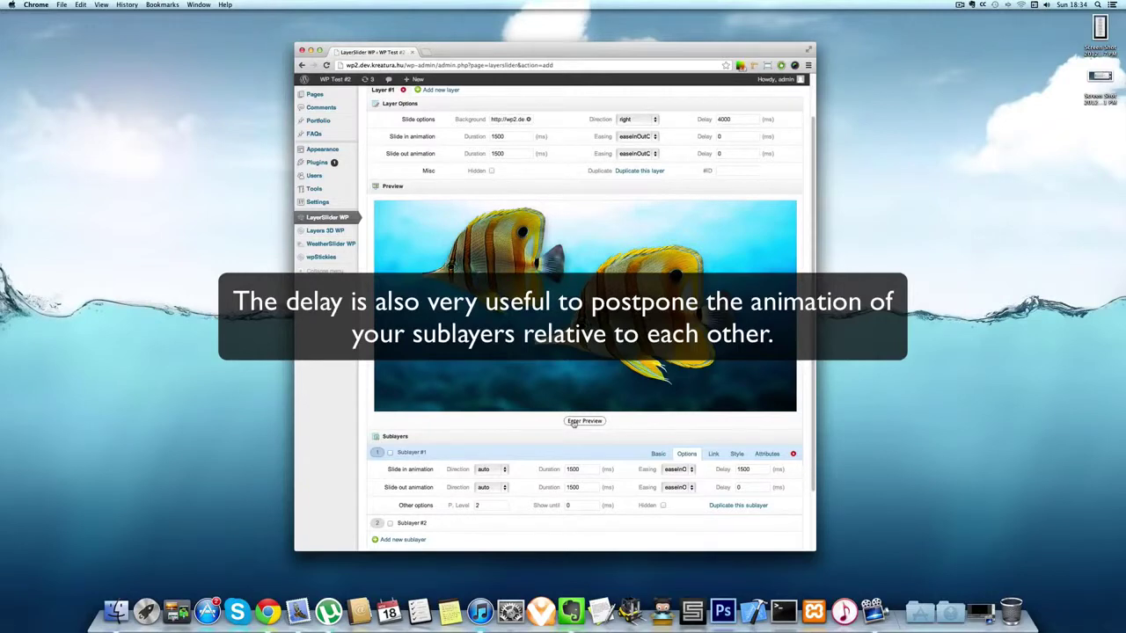
- Set Sublayer #1's slide-in delay to 3000 ms and preview the animation
drag(752, 469, 715, 467)
text(3000)
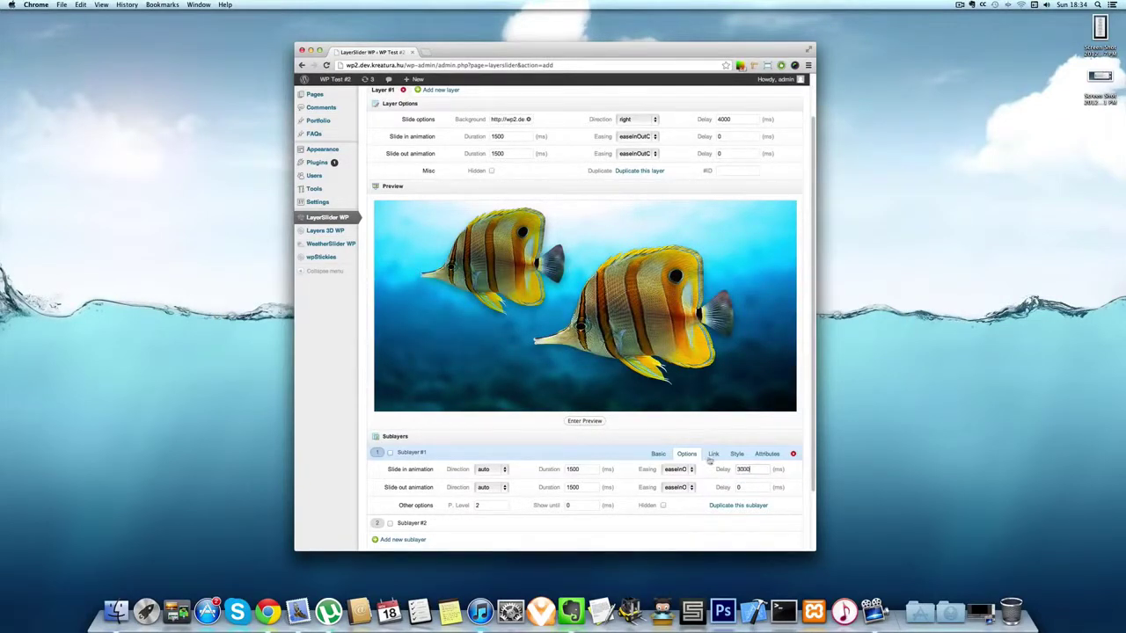
click(604, 420)
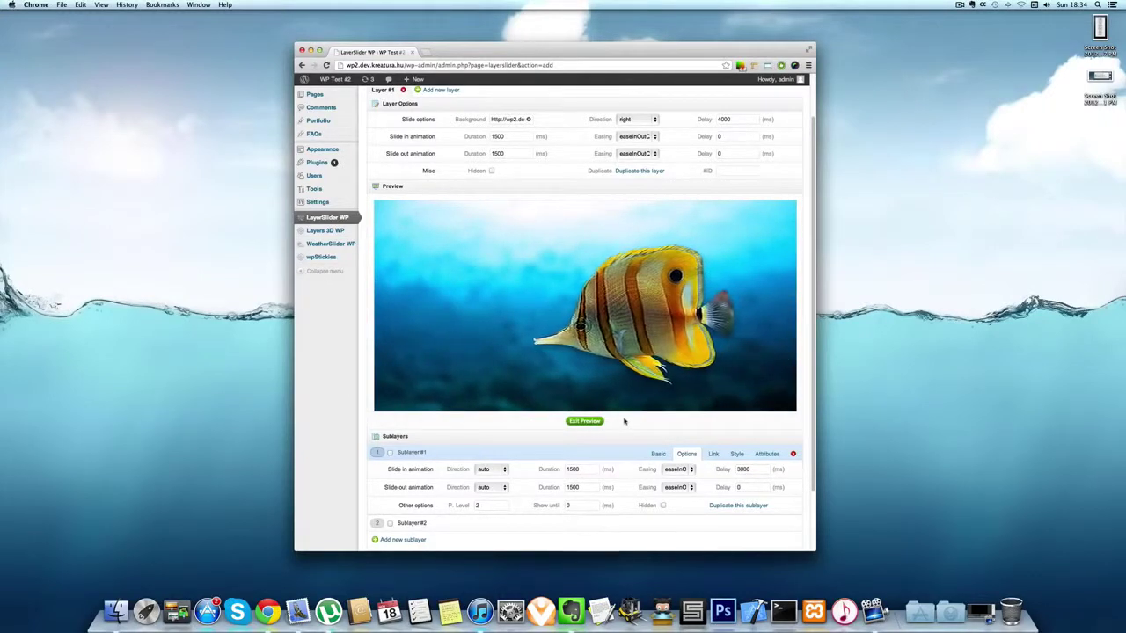
click(594, 421)
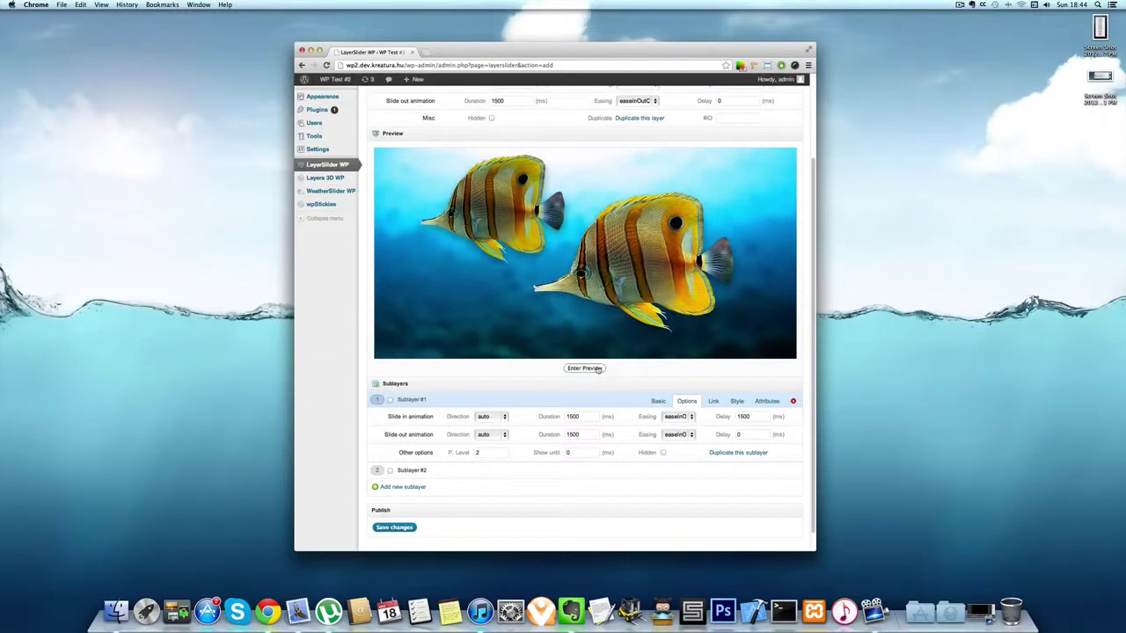
- Preview the layer, set Sublayer #1's slide-in duration to 5000 ms and preview it again for comparison
click(598, 368)
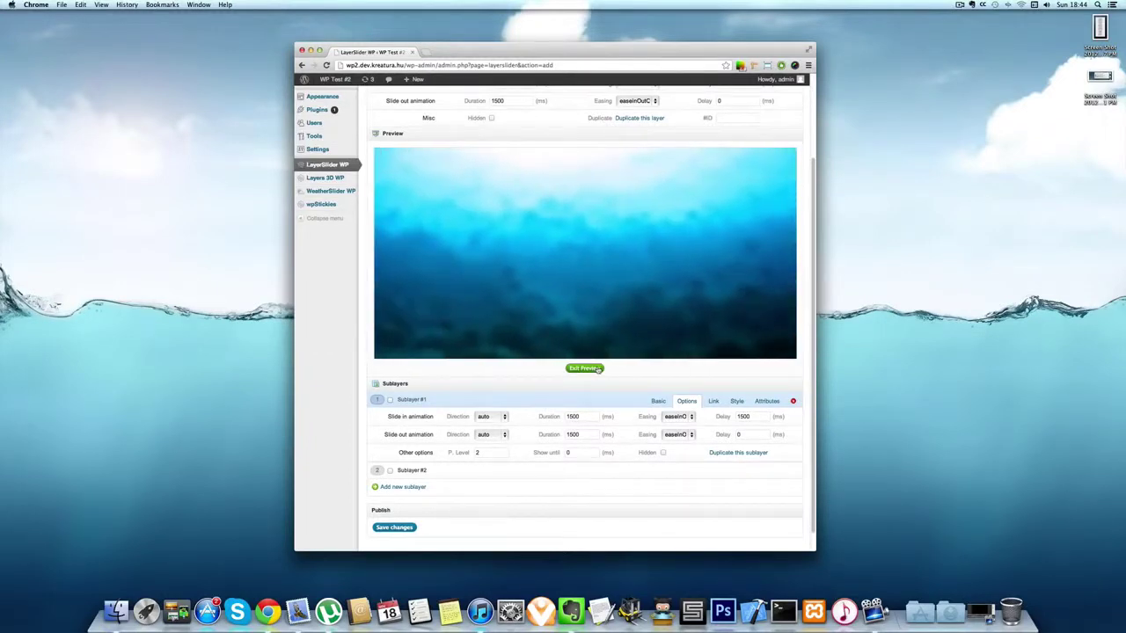
click(598, 370)
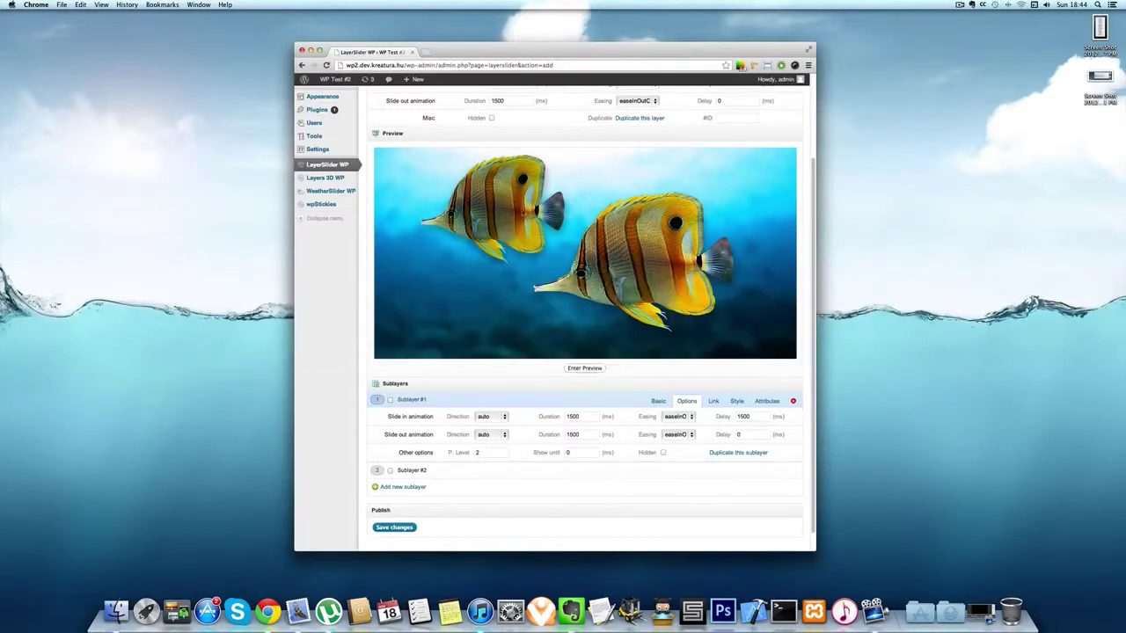
double_click(589, 418)
text(5000)
click(598, 369)
click(602, 369)
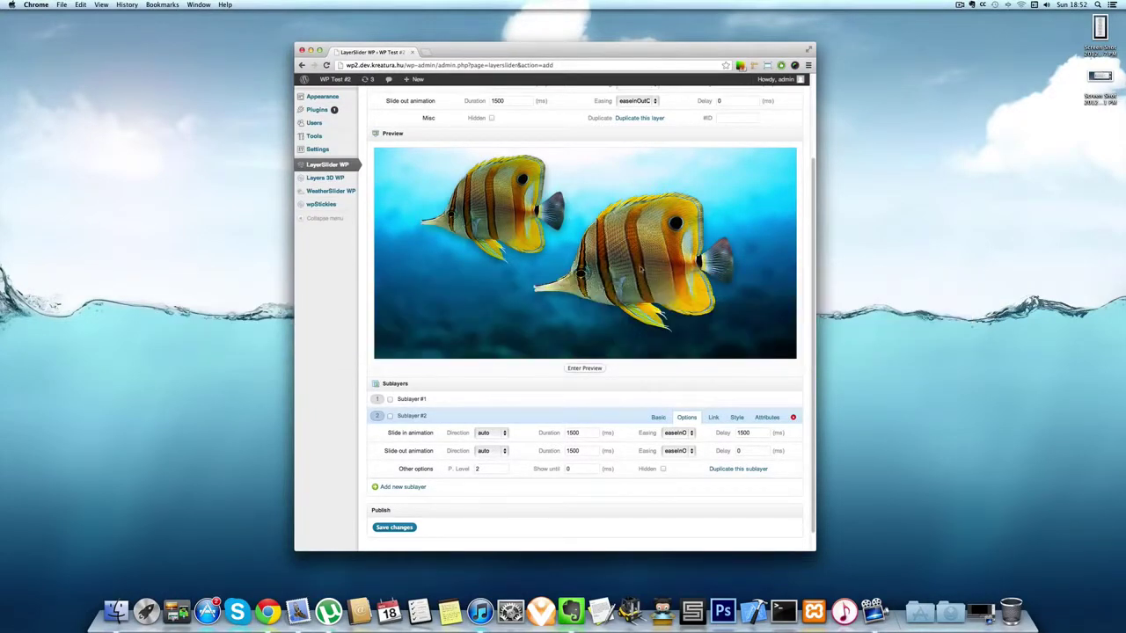
- Set Sublayer #2's slide-in direction to fade and Sublayer #1's slide-in easing to easeOutBounce, and preview the layer
click(491, 433)
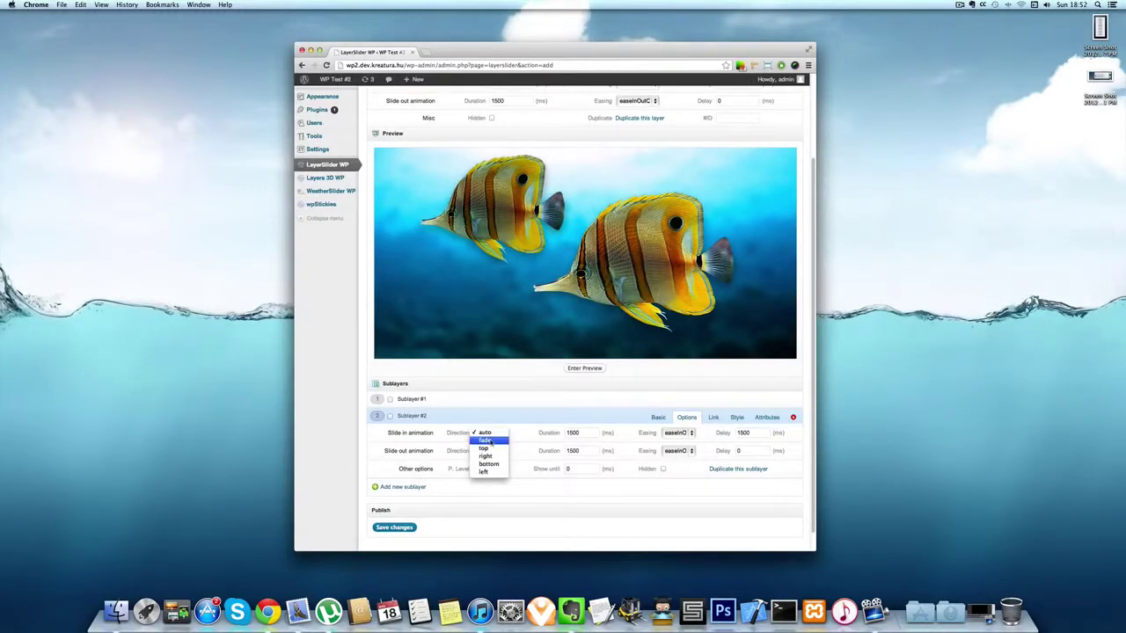
click(489, 442)
click(503, 218)
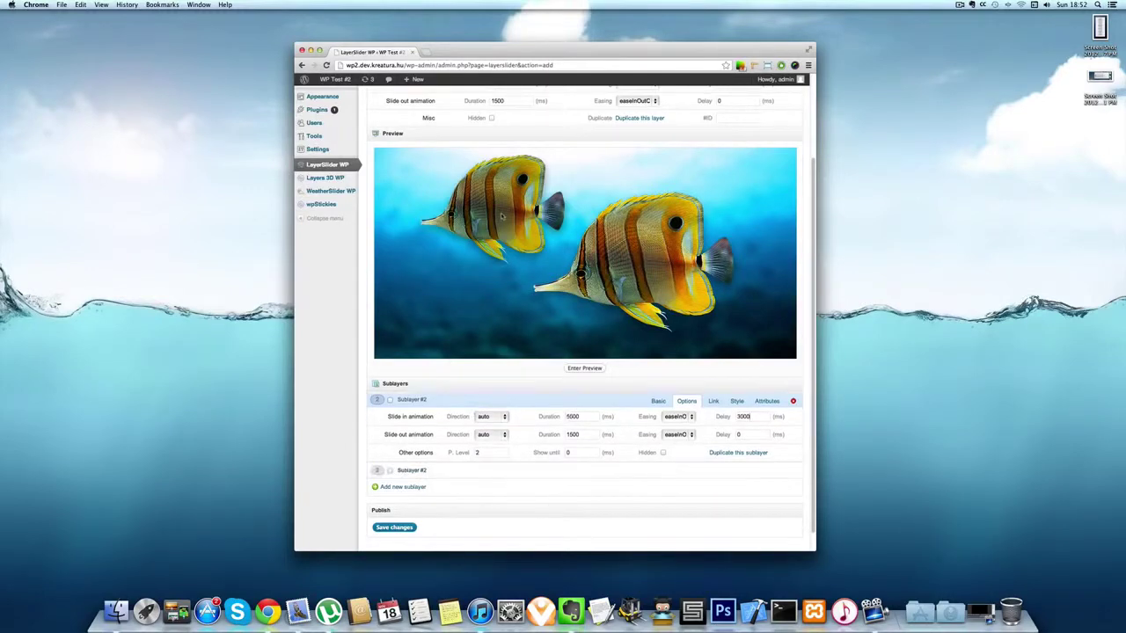
click(687, 421)
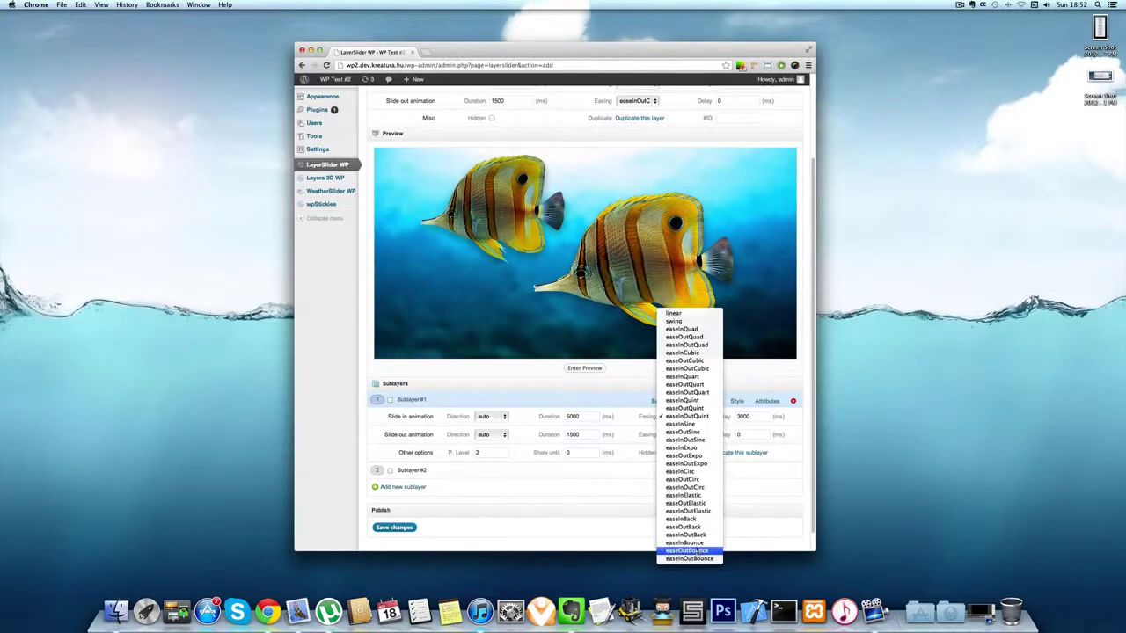
click(689, 550)
click(592, 370)
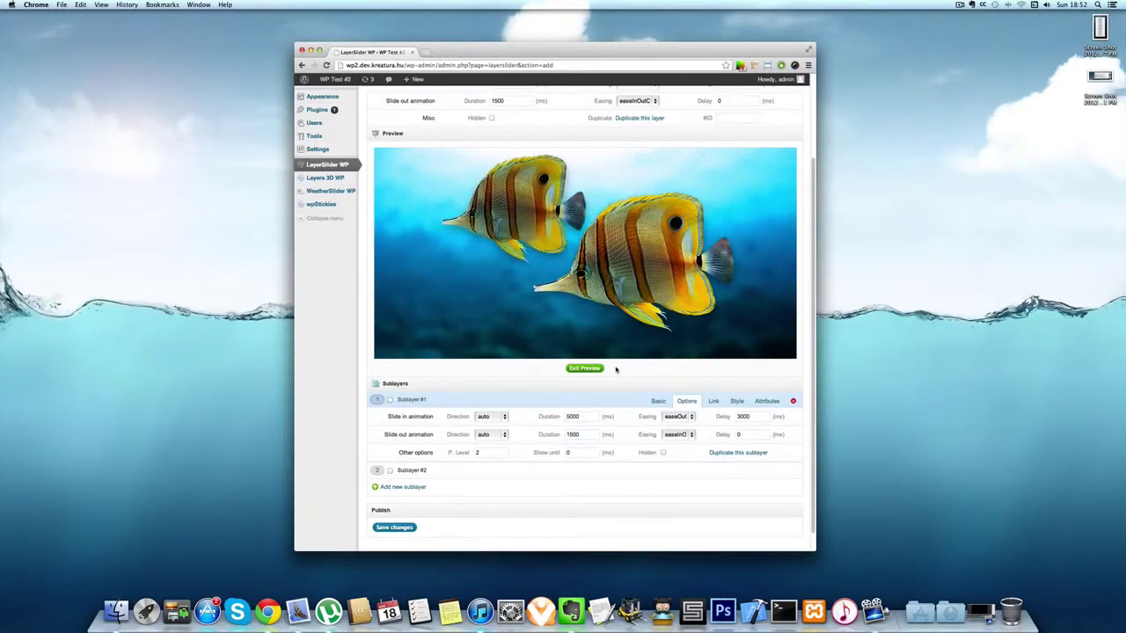
click(596, 368)
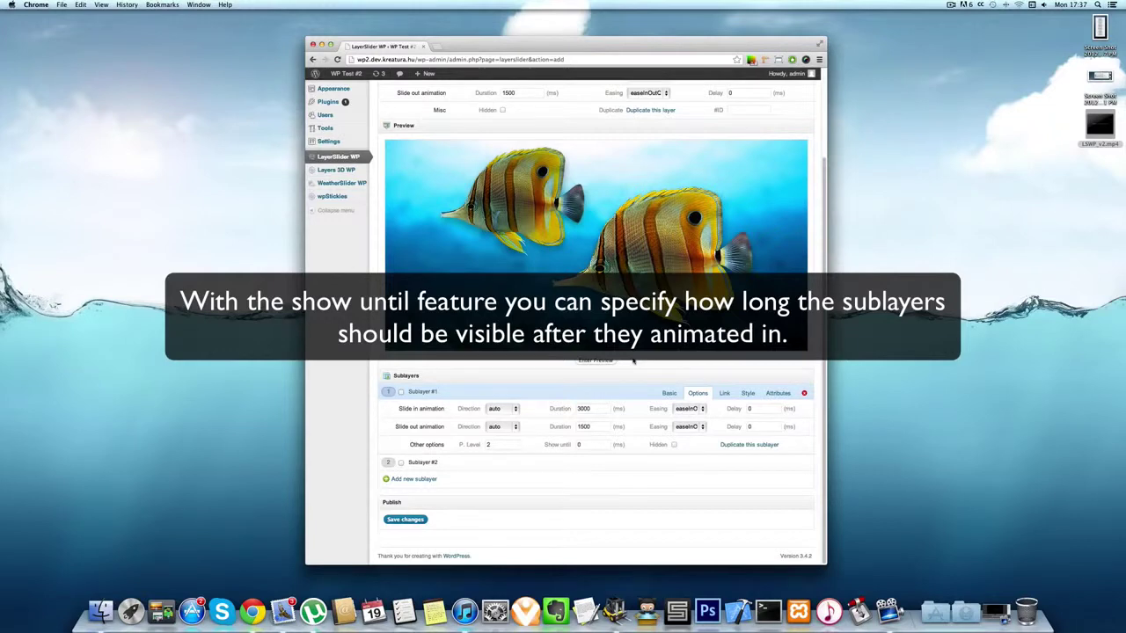
- Set the Show until time to 2250 ms for Sublayer #2 and 500 ms for Sublayer #1, and preview the layer
click(598, 462)
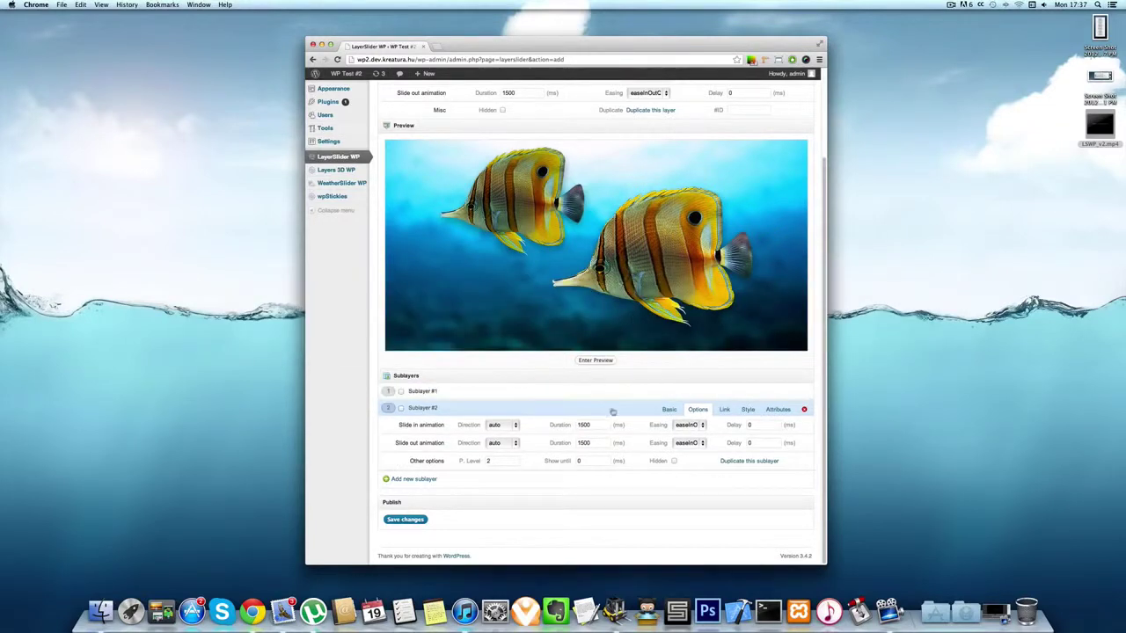
double_click(584, 461)
text(2250)
click(422, 391)
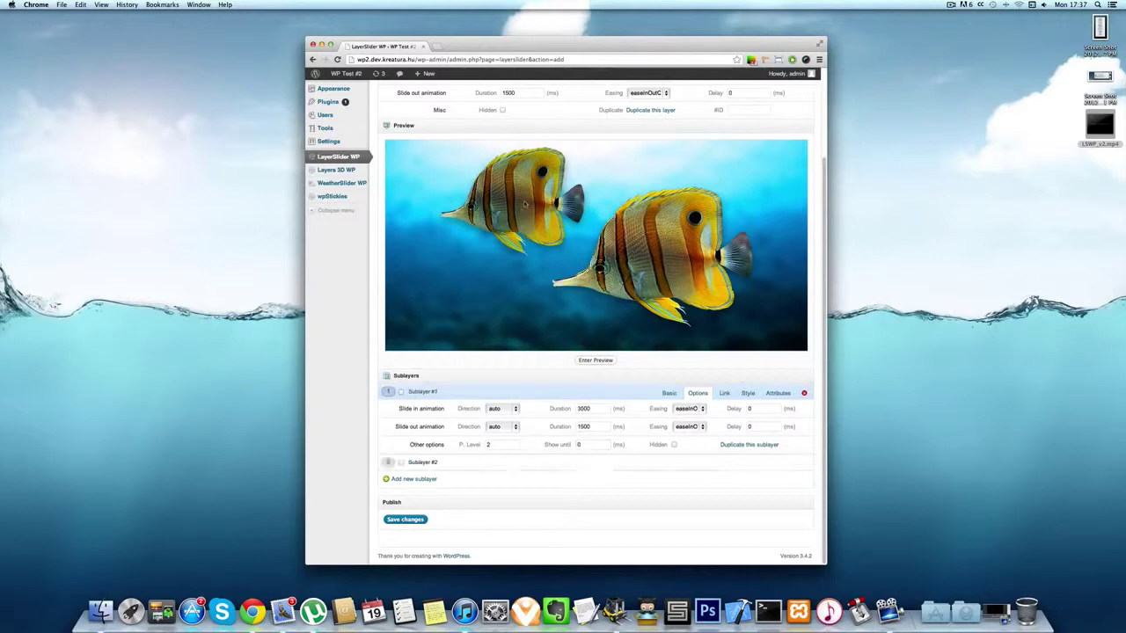
double_click(578, 444)
text(500)
click(595, 360)
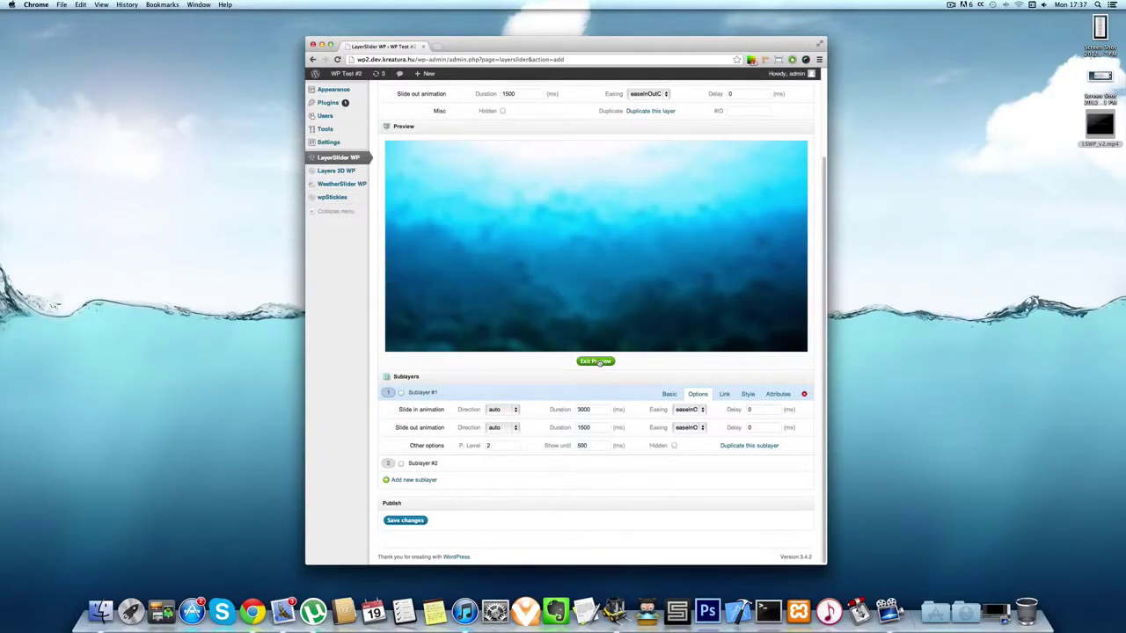
click(596, 361)
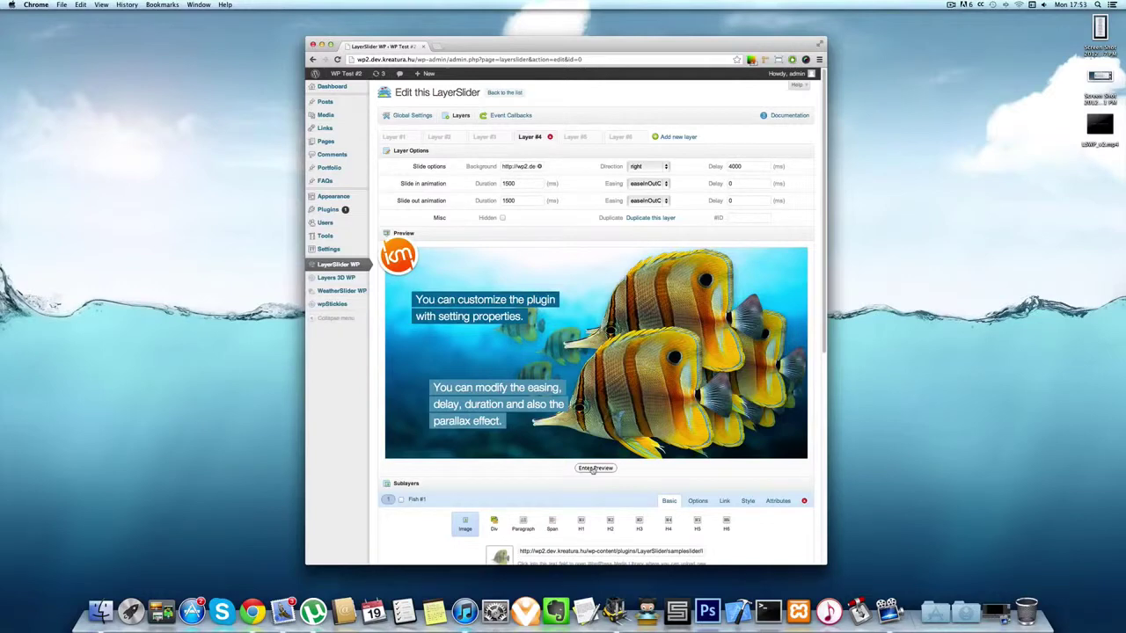
- Preview the animation of Layer #4 in the sample slider and return to editing
click(595, 468)
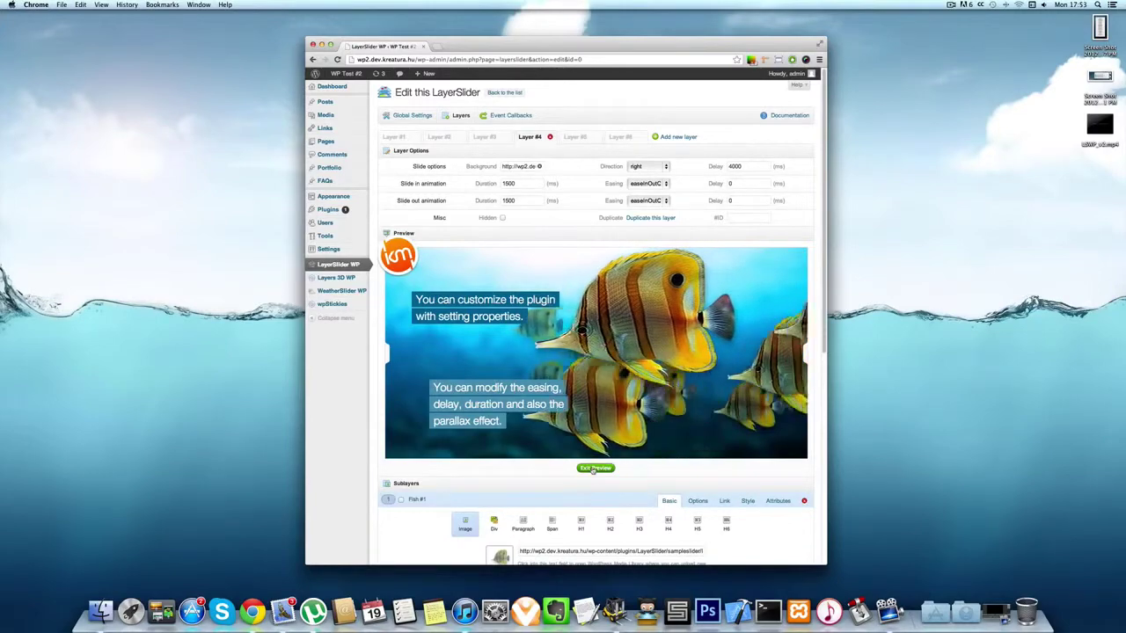
click(595, 468)
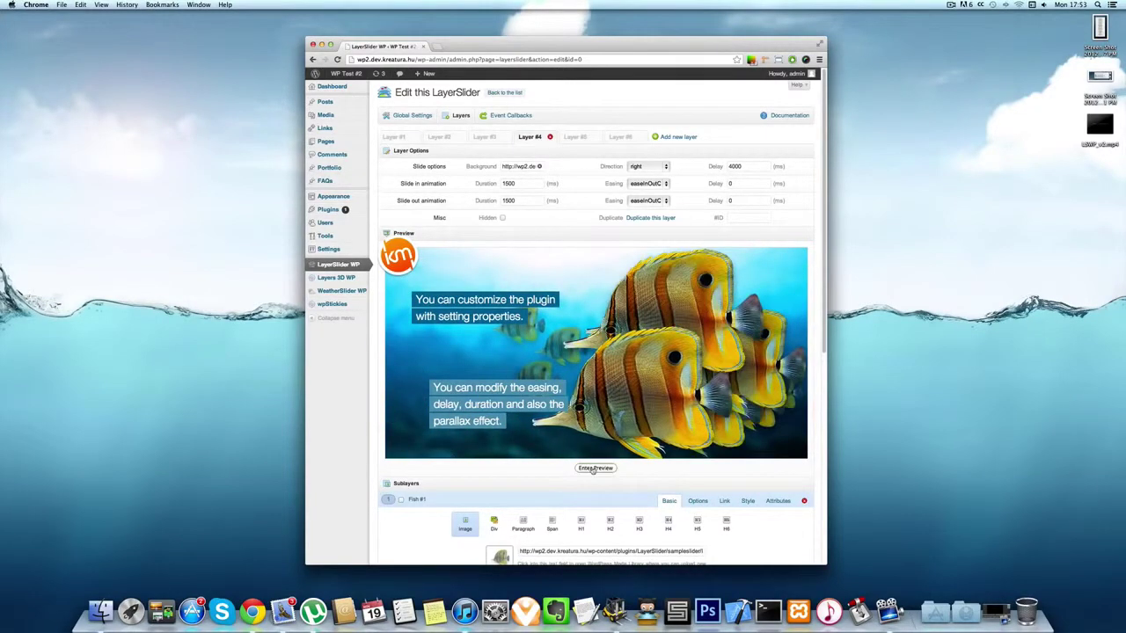